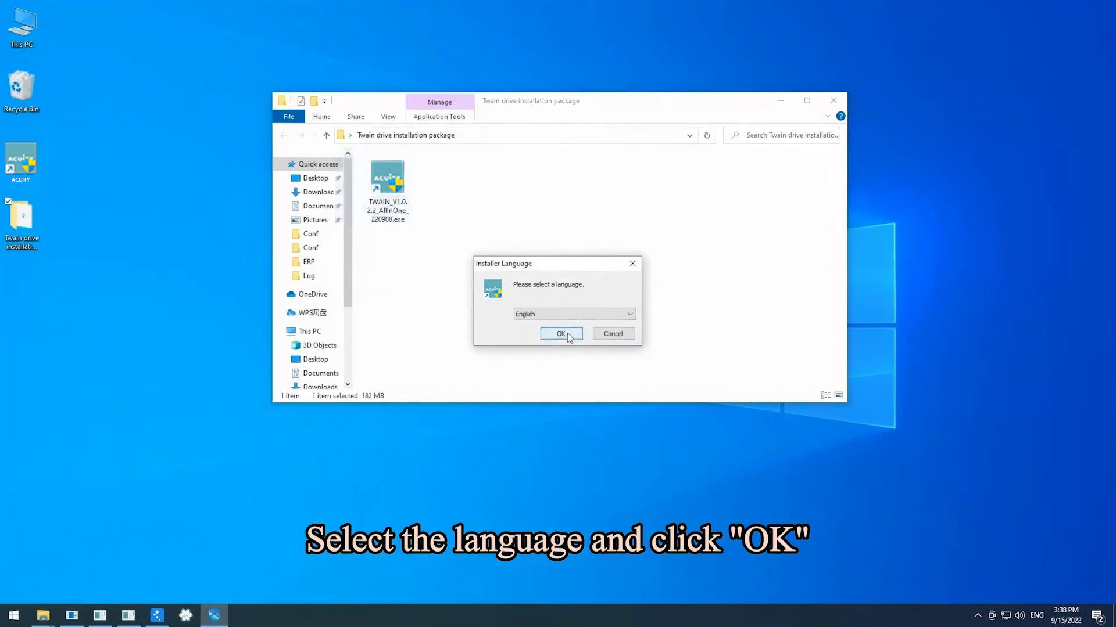
Install the TWAIN driver in English to C:\Program Files (x86)\TWAIN and skip the automatic calibration file import.
{"action": "left_click", "coordinate": [562, 334]}
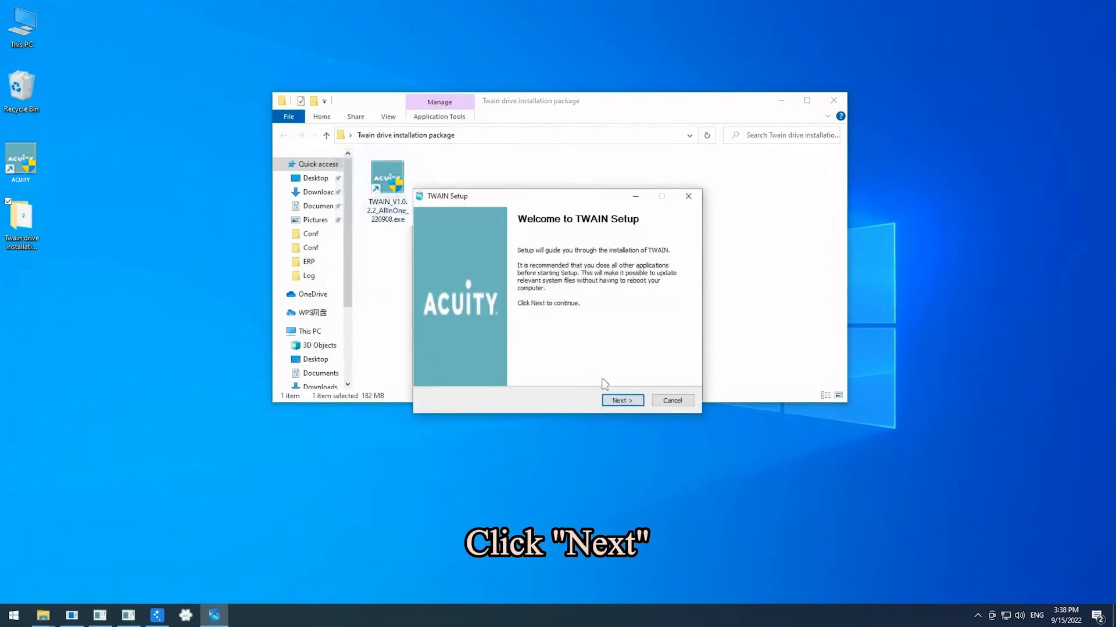
{"action": "left_click", "coordinate": [624, 399]}
{"action": "left_click", "coordinate": [624, 400]}
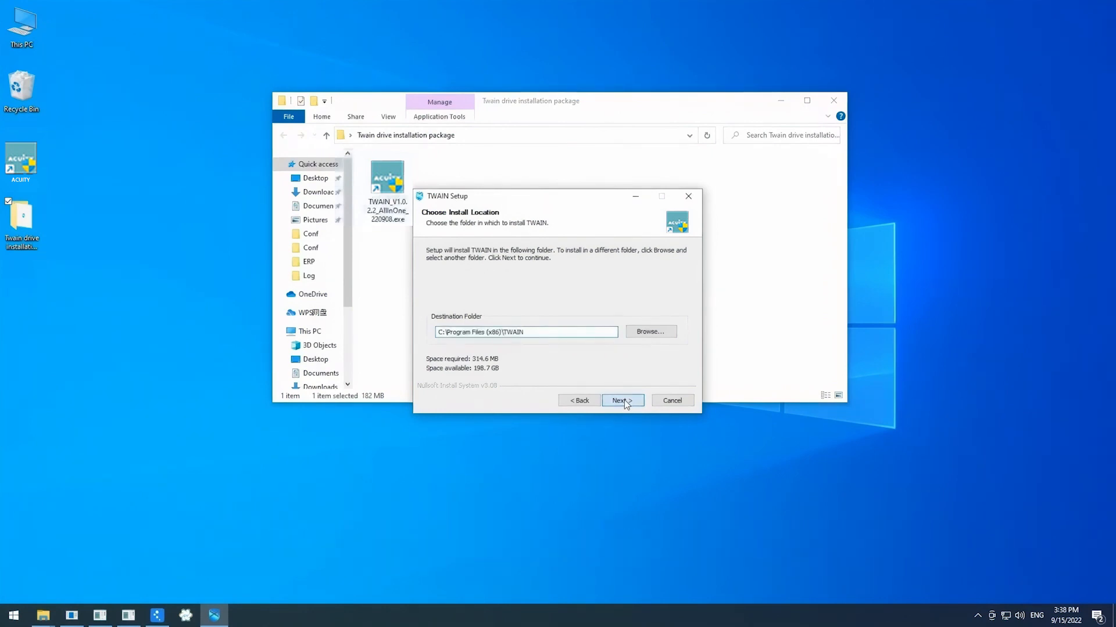
{"action": "left_click", "coordinate": [624, 399]}
{"action": "left_click", "coordinate": [624, 399]}
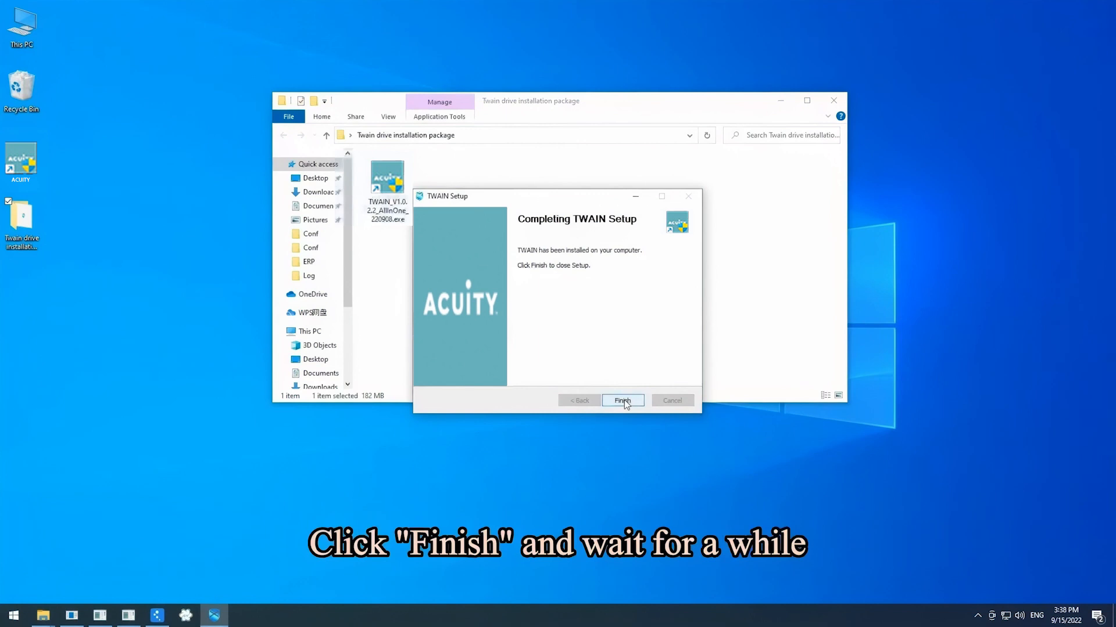
{"action": "left_click", "coordinate": [622, 400]}
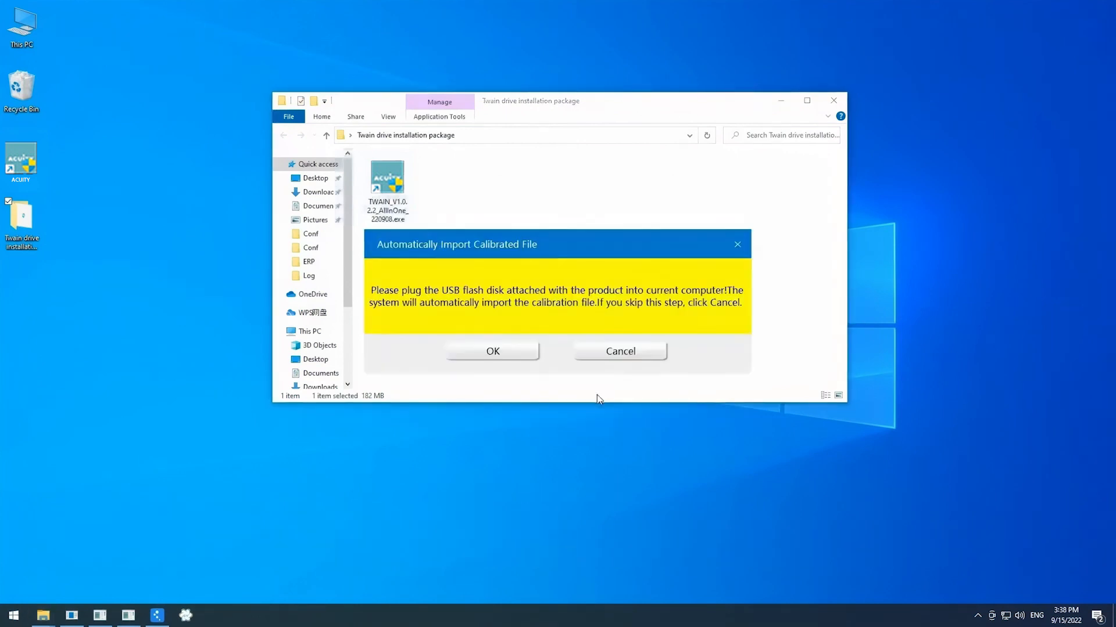
{"action": "left_click", "coordinate": [621, 352]}
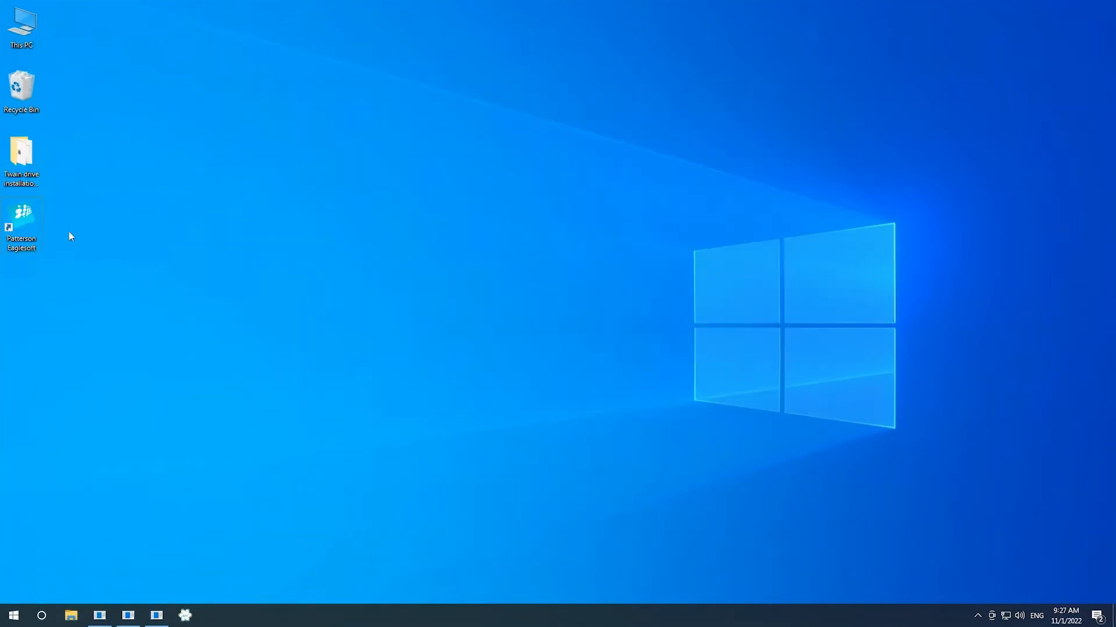
Open Open Dental and connect to the demo database on localhost with the prefilled connection settings.
{"action": "double_click", "coordinate": [22, 218]}
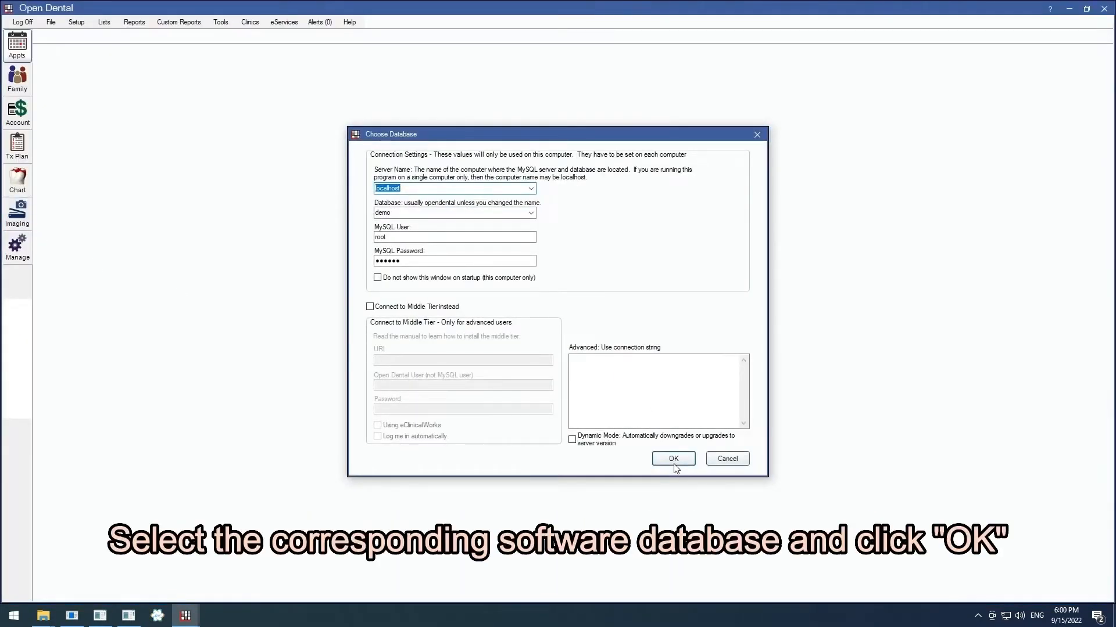
{"action": "left_click", "coordinate": [674, 465]}
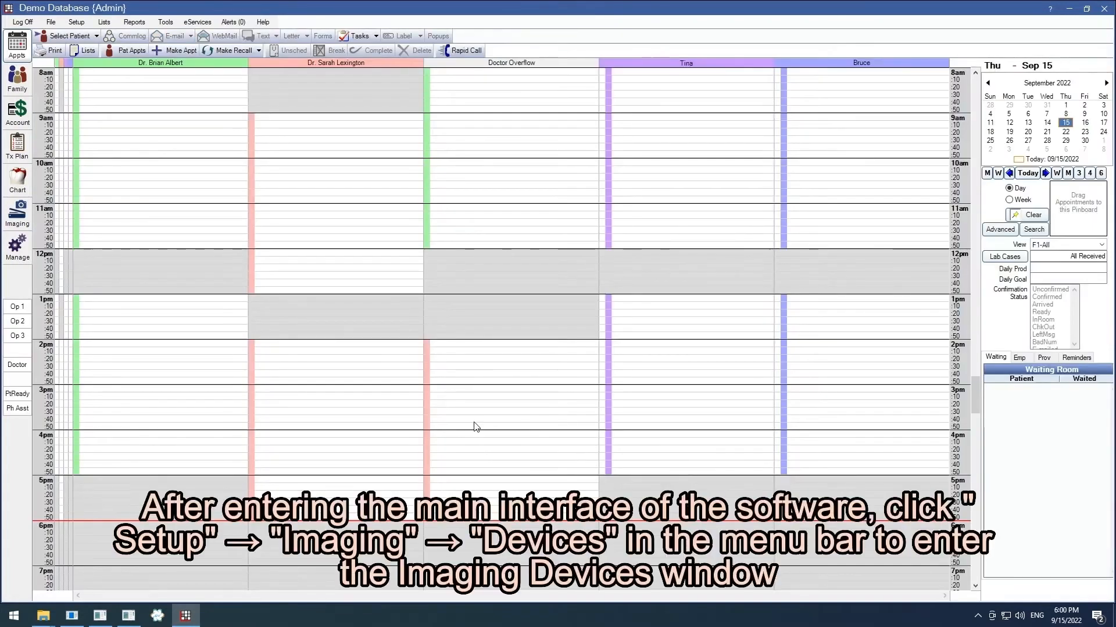
Add a new imaging device with the description XVTWAIN and assign it to the current computer.
{"action": "left_click", "coordinate": [76, 22]}
{"action": "mouse_move", "coordinate": [116, 92]}
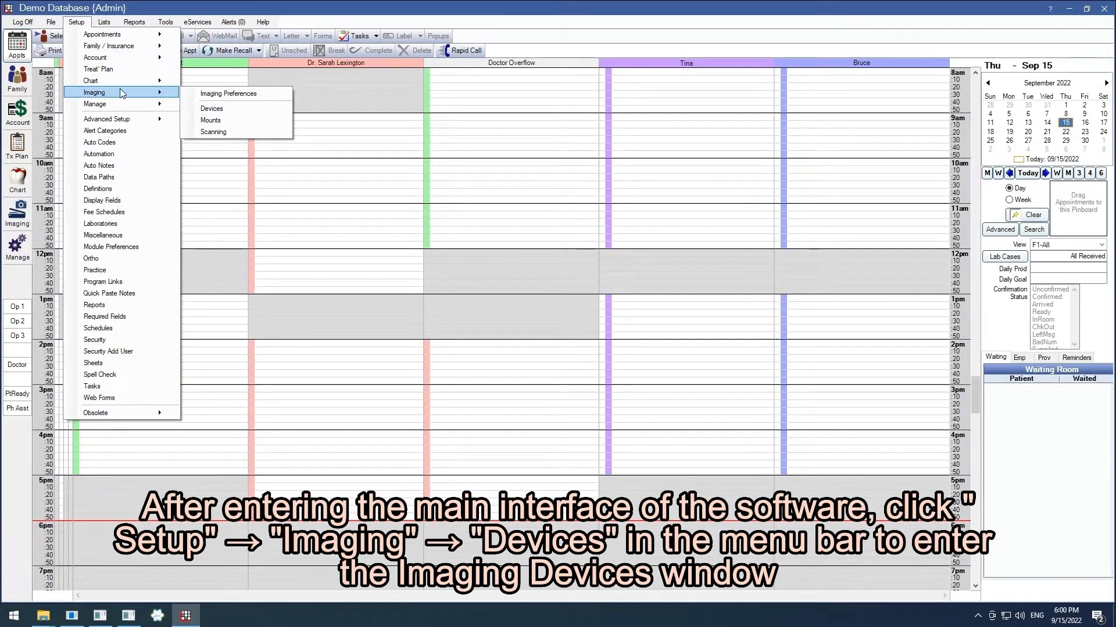
{"action": "left_click", "coordinate": [273, 113]}
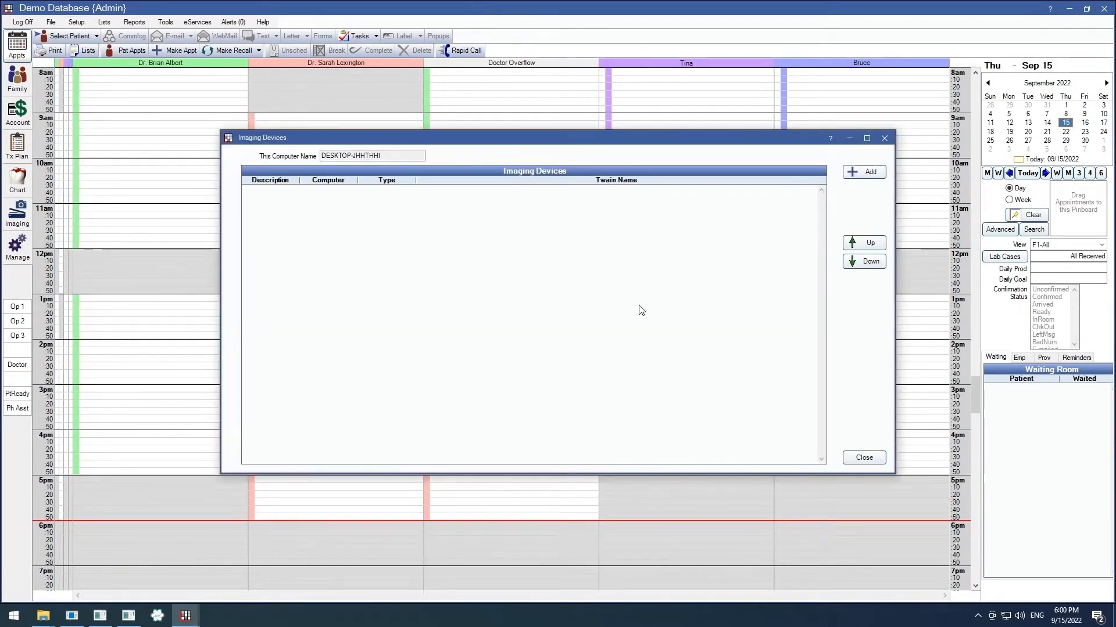
{"action": "left_click", "coordinate": [870, 172]}
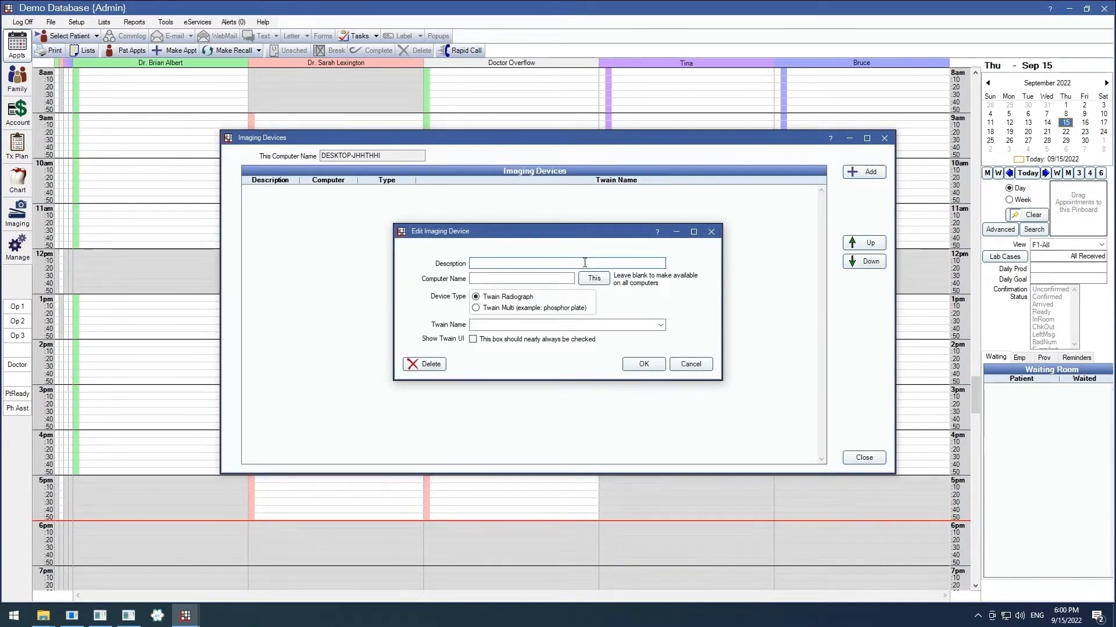
{"action": "type", "text": "XVTWAIN"}
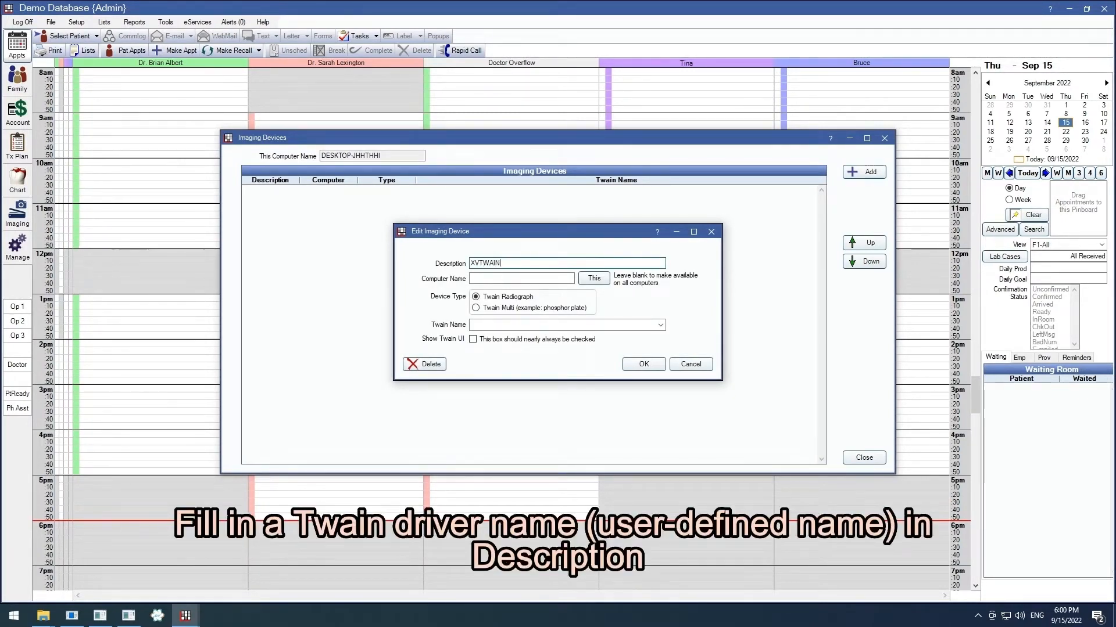
{"action": "left_click", "coordinate": [589, 279]}
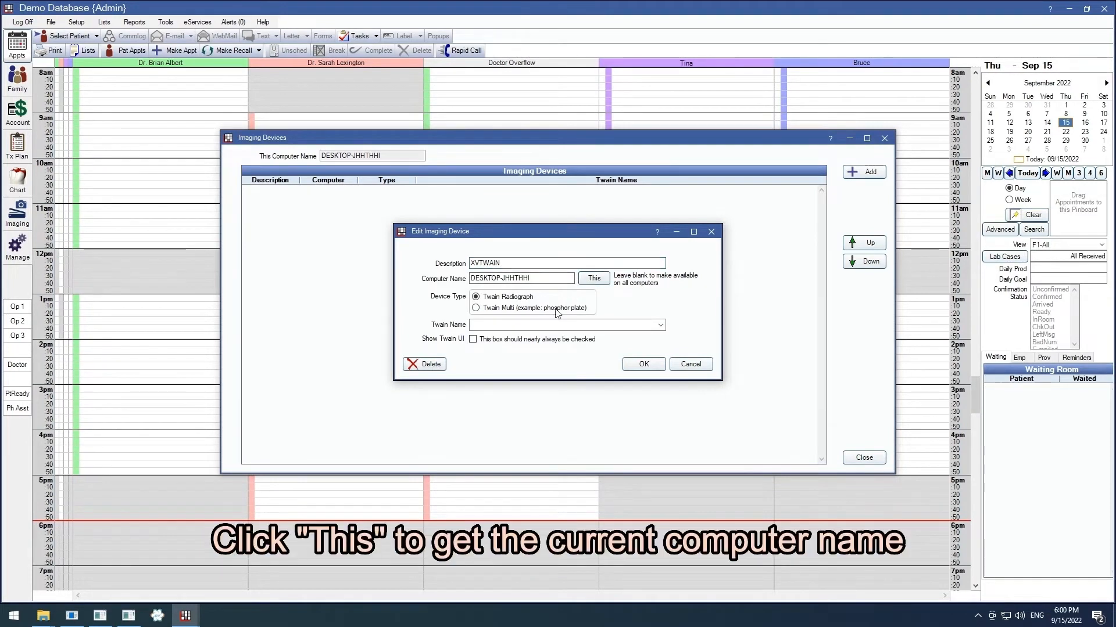
Set the device's Twain name to XVSENSOR TWAIN_32 Source, save it and close the imaging devices list.
{"action": "left_click", "coordinate": [662, 325]}
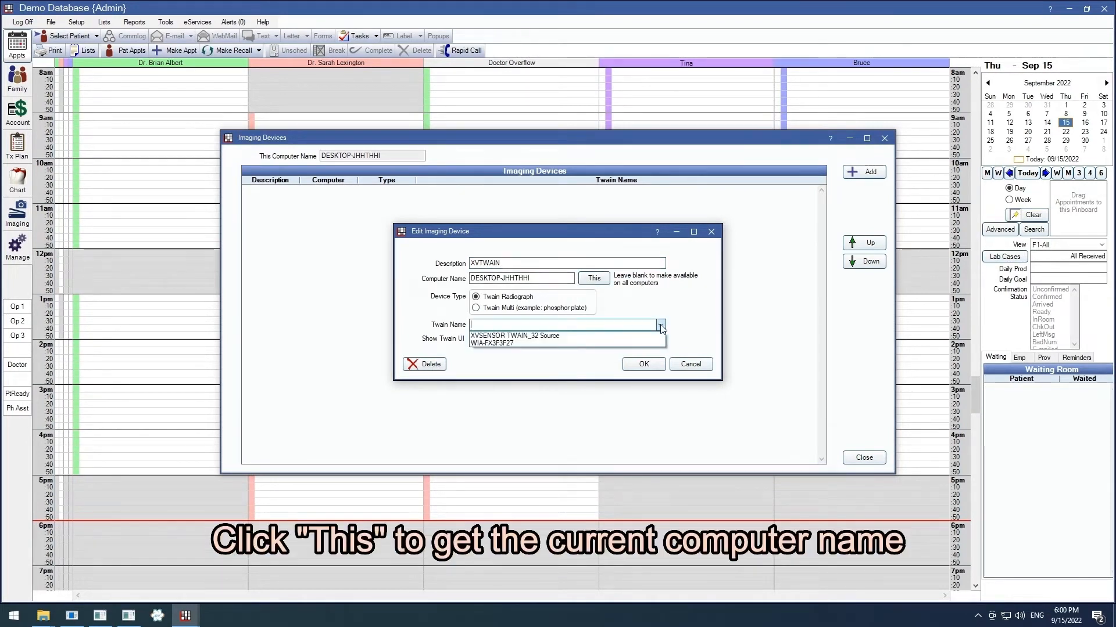
{"action": "left_click", "coordinate": [622, 336]}
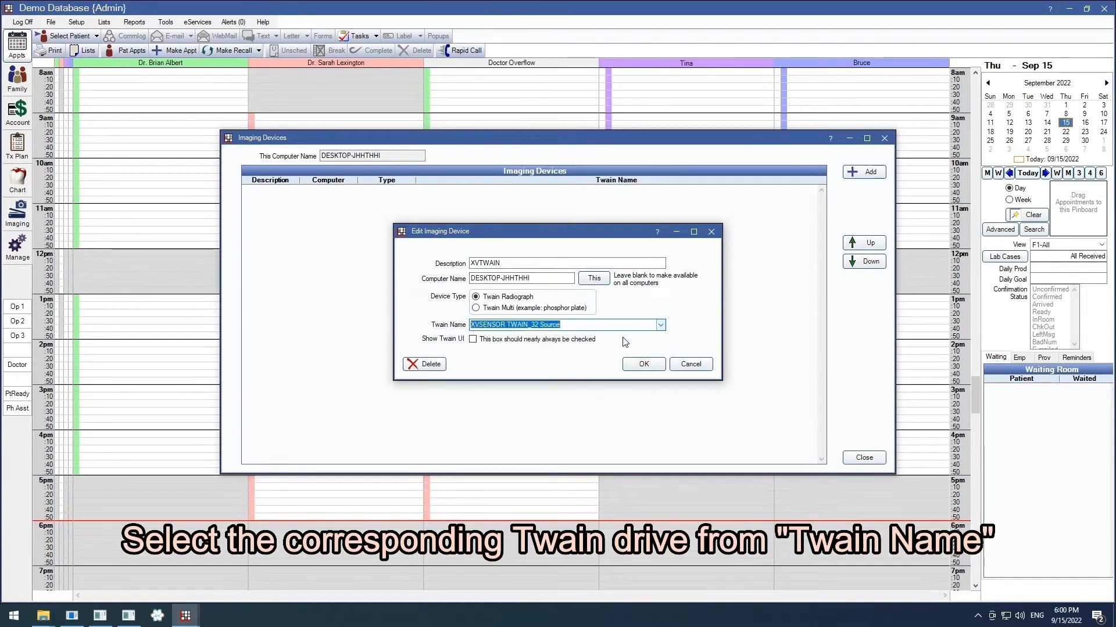
{"action": "left_click", "coordinate": [644, 364]}
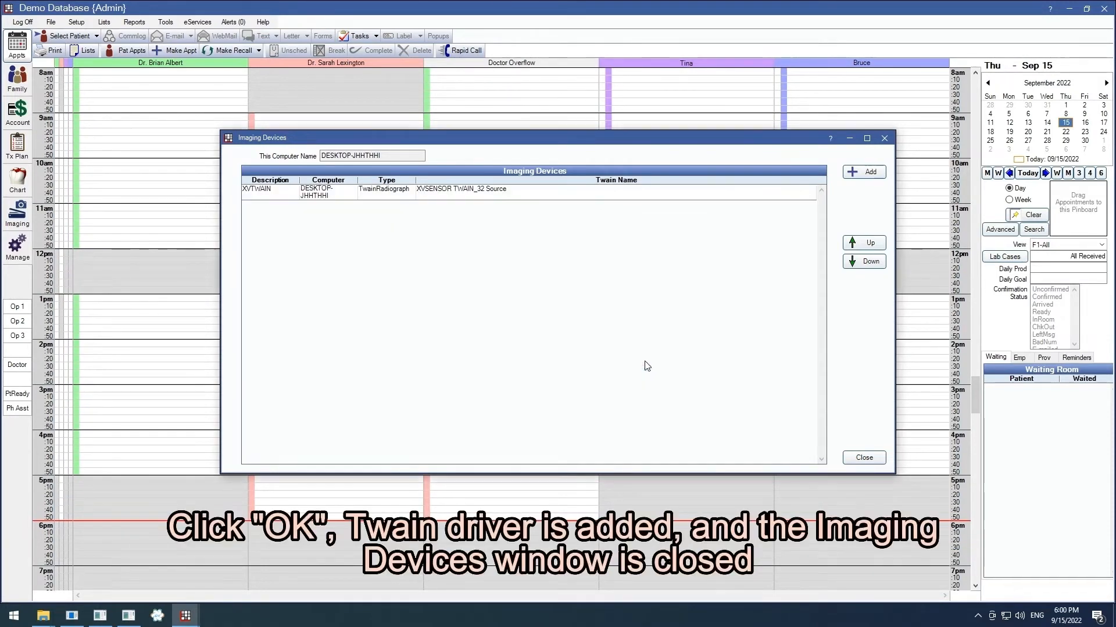
{"action": "left_click", "coordinate": [864, 459]}
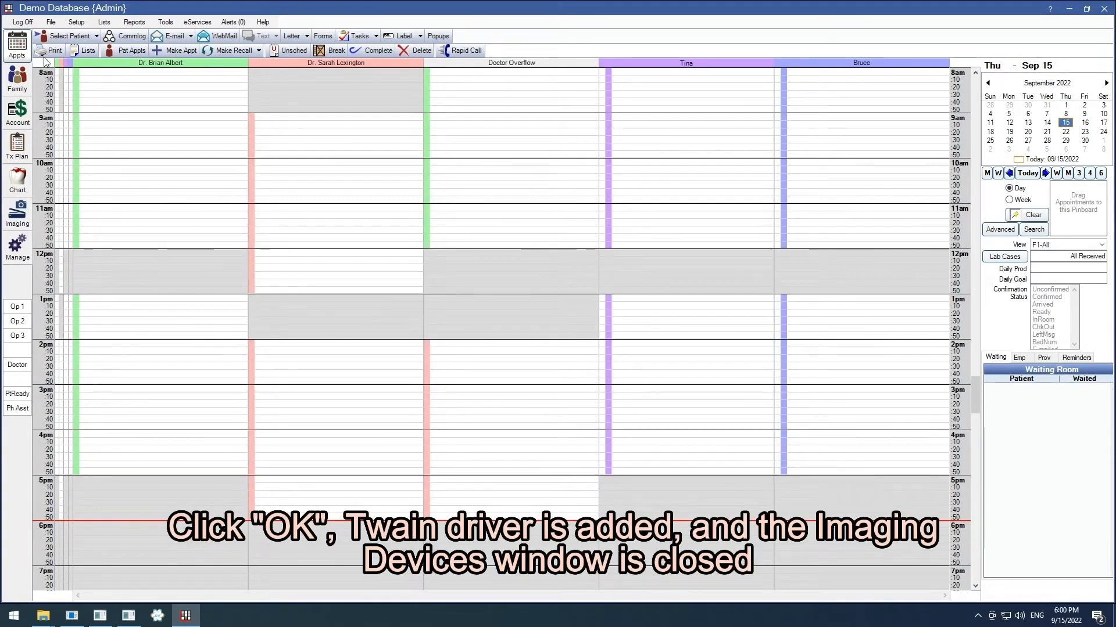
Select the 14-year-old patient from the patient list and open the Imaging module.
{"action": "left_click", "coordinate": [80, 37]}
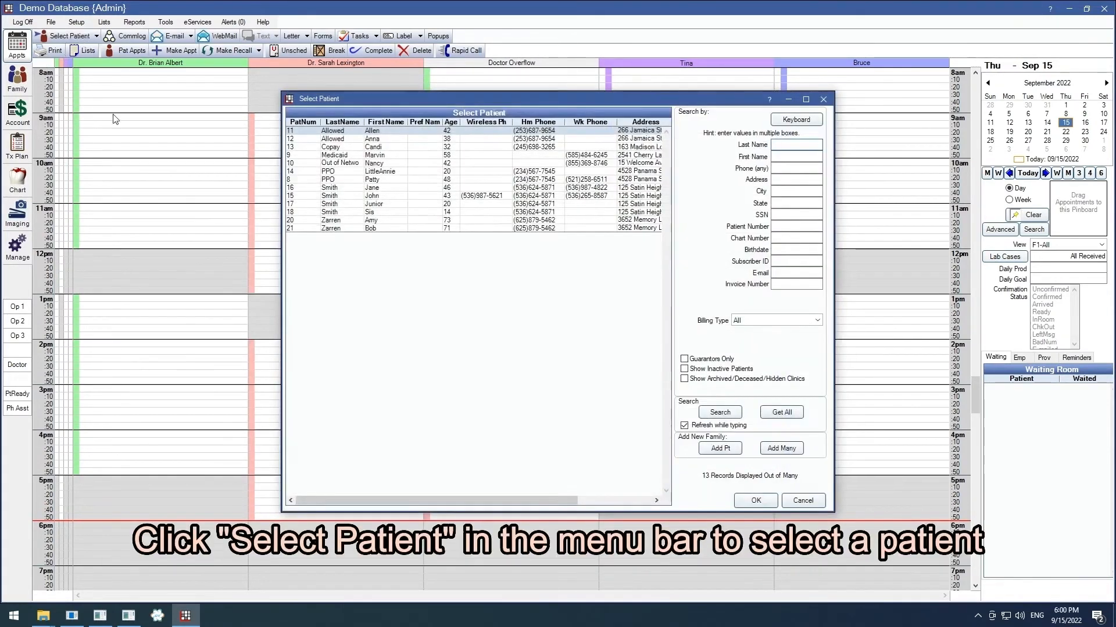
{"action": "double_click", "coordinate": [370, 212]}
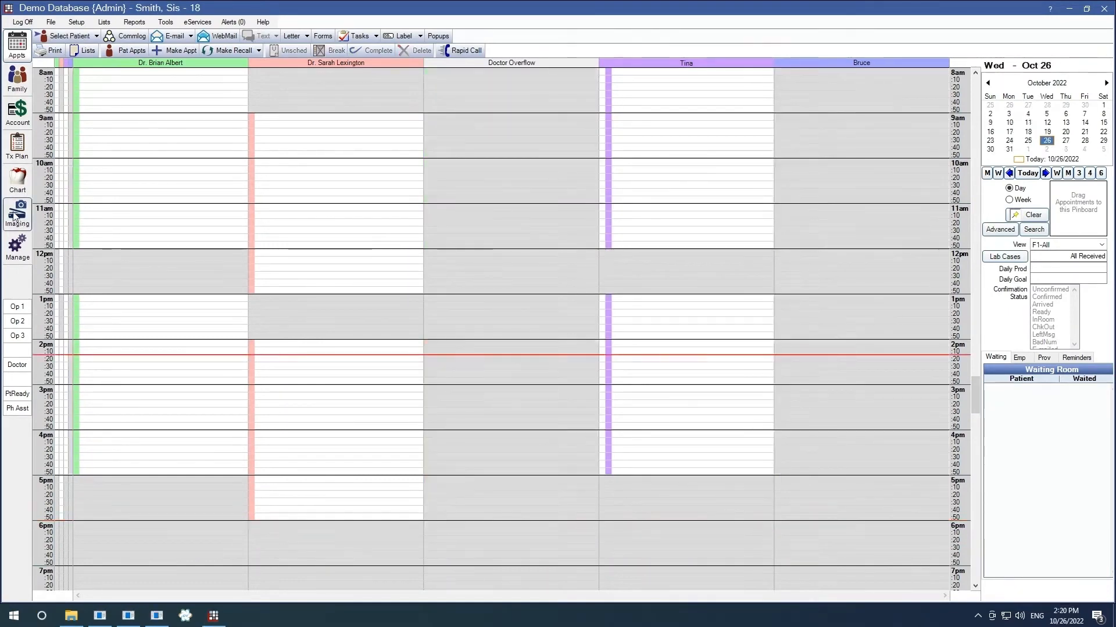
{"action": "left_click", "coordinate": [16, 214]}
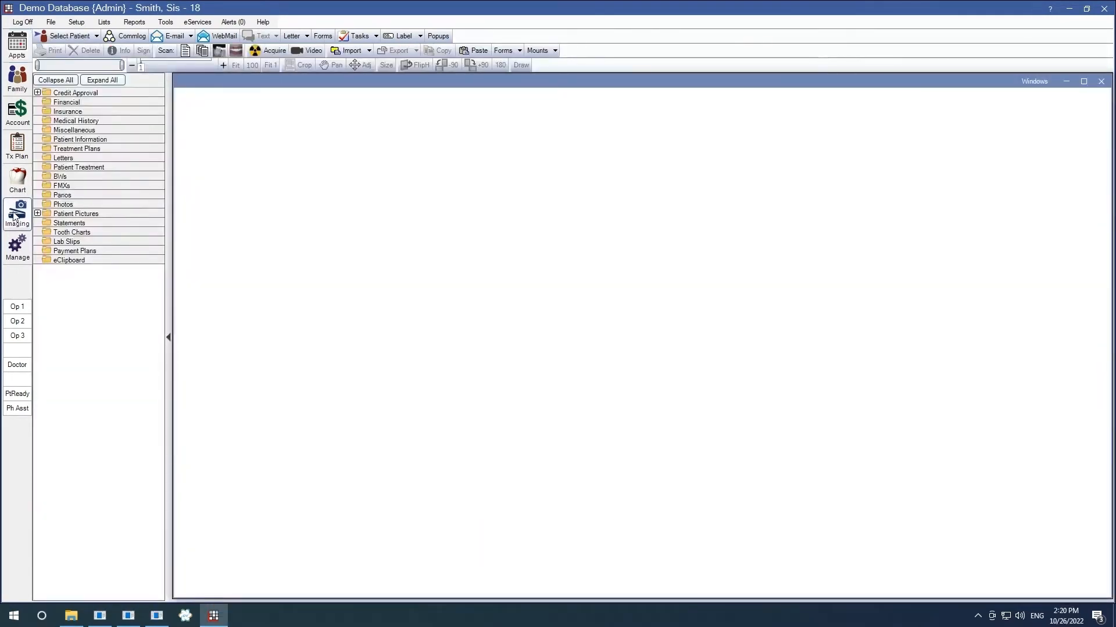
Check the imaging mount definitions for available mount templates and close the list.
{"action": "left_click", "coordinate": [77, 23]}
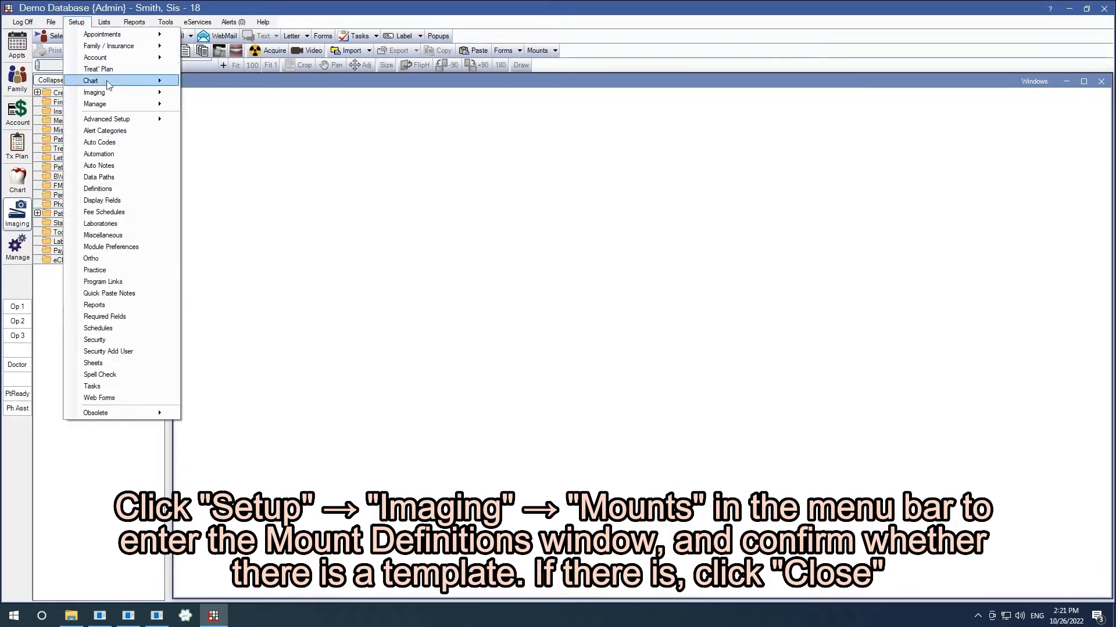
{"action": "mouse_move", "coordinate": [144, 93]}
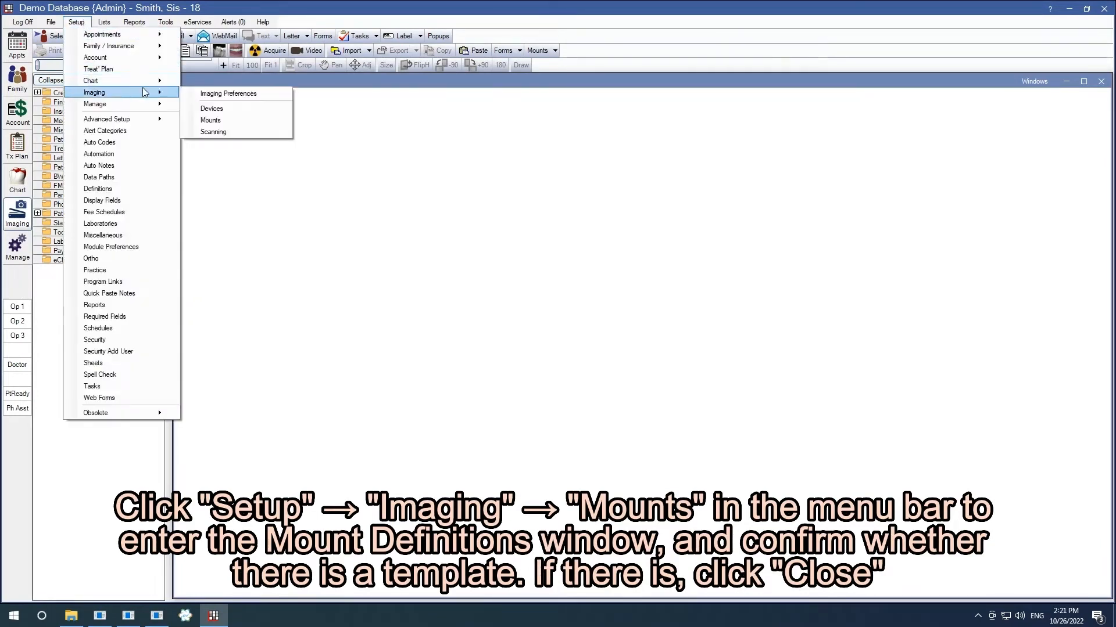
{"action": "left_click", "coordinate": [250, 121]}
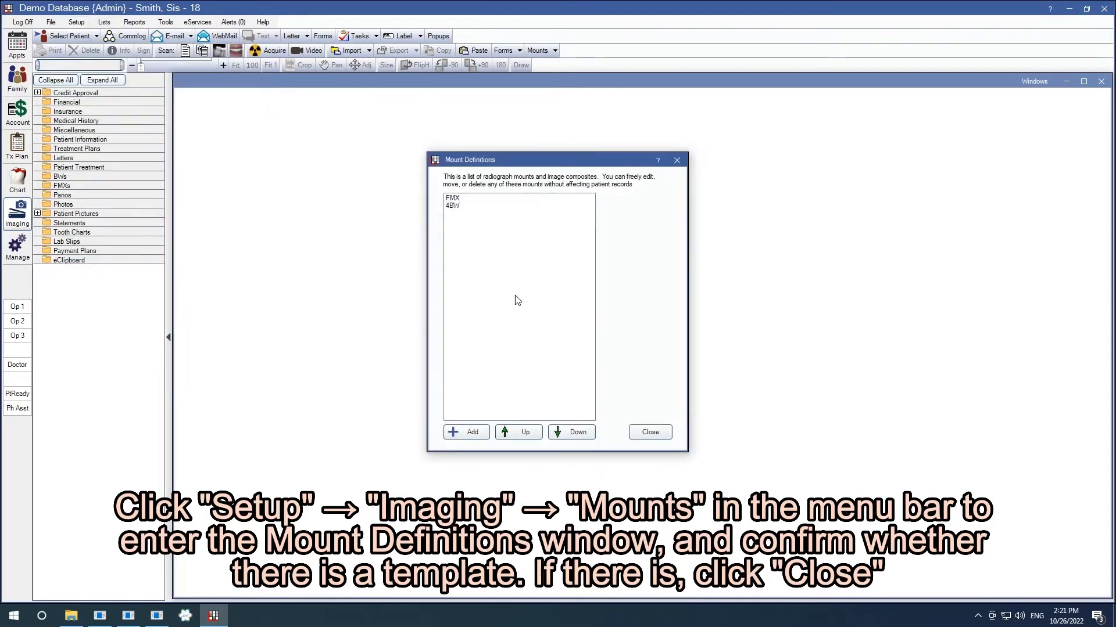
{"action": "left_click", "coordinate": [650, 433]}
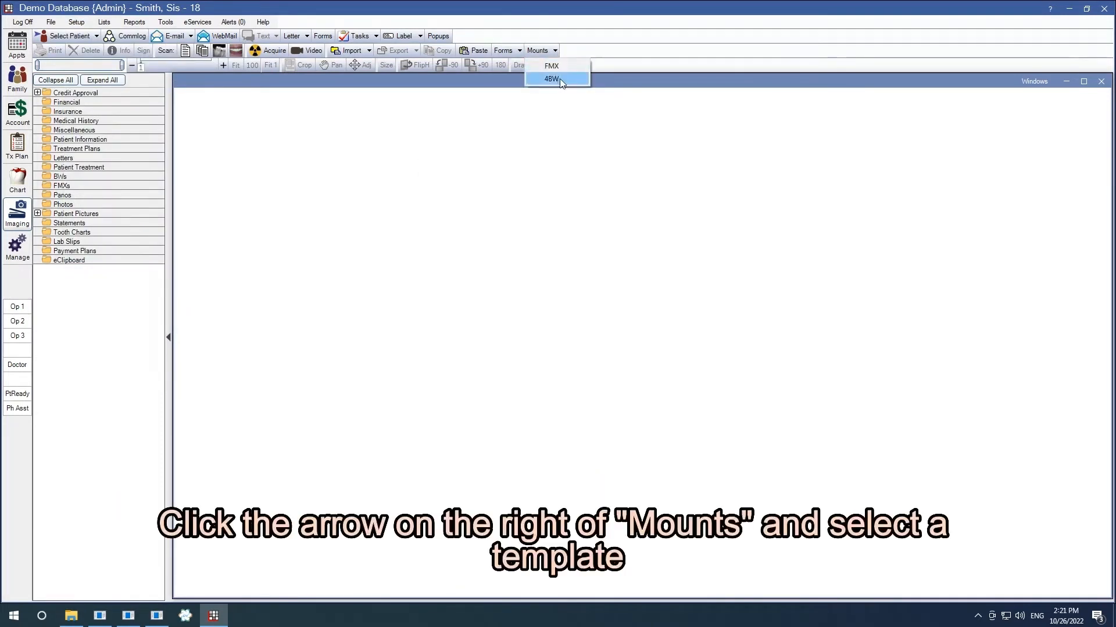
Create a 4BW mount for the patient and start acquiring with the XVTWAIN device, acknowledging the calibration notice.
{"action": "left_click", "coordinate": [562, 78]}
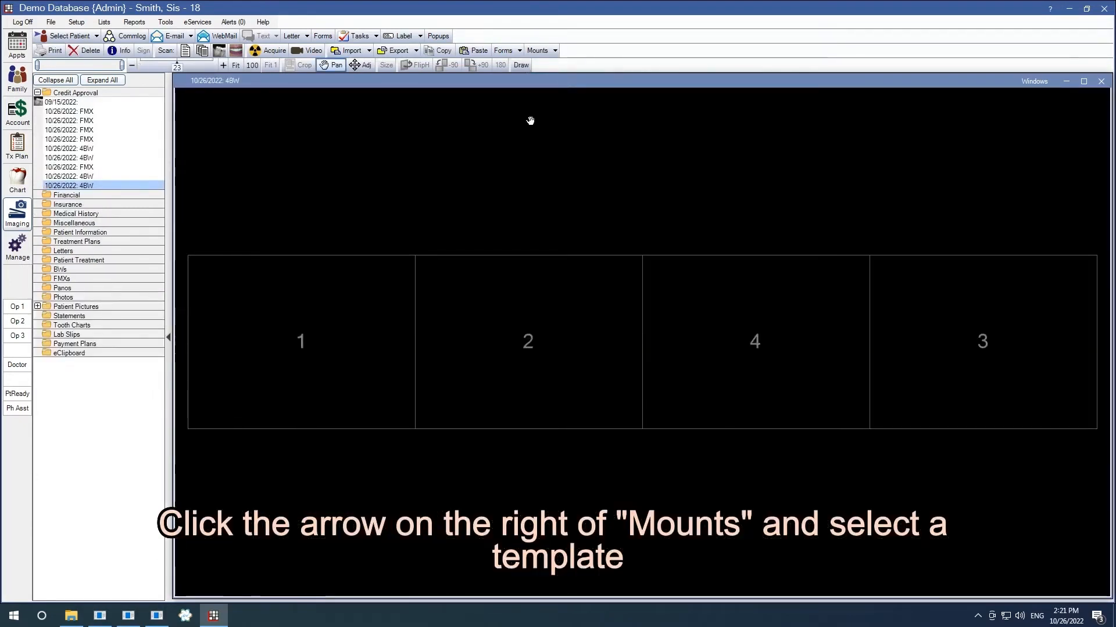
{"action": "left_click", "coordinate": [280, 54]}
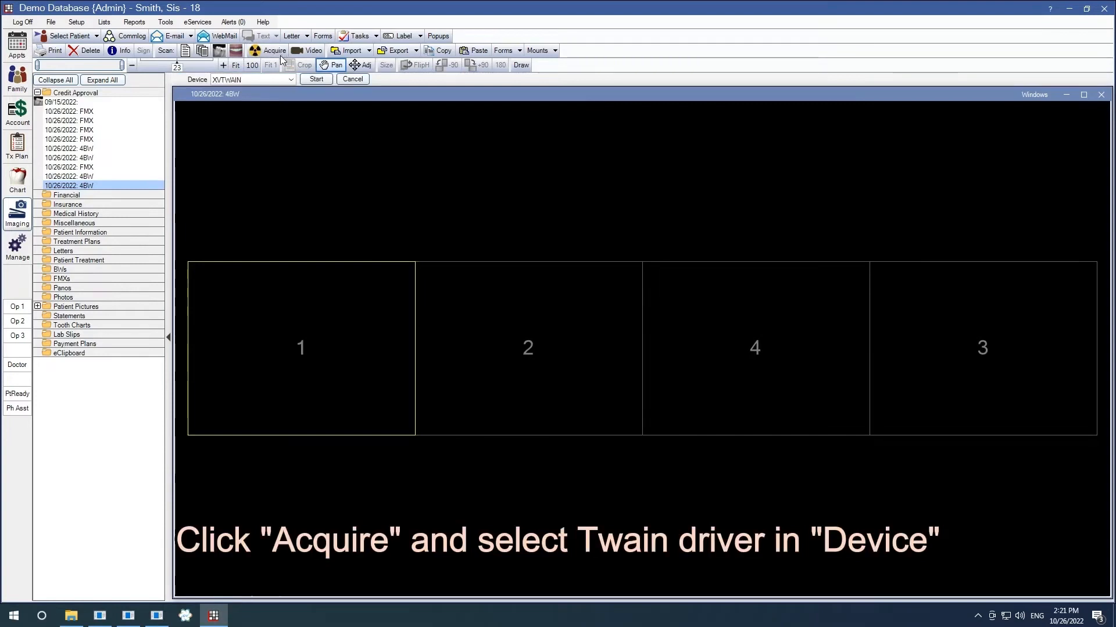
{"action": "left_click", "coordinate": [328, 81]}
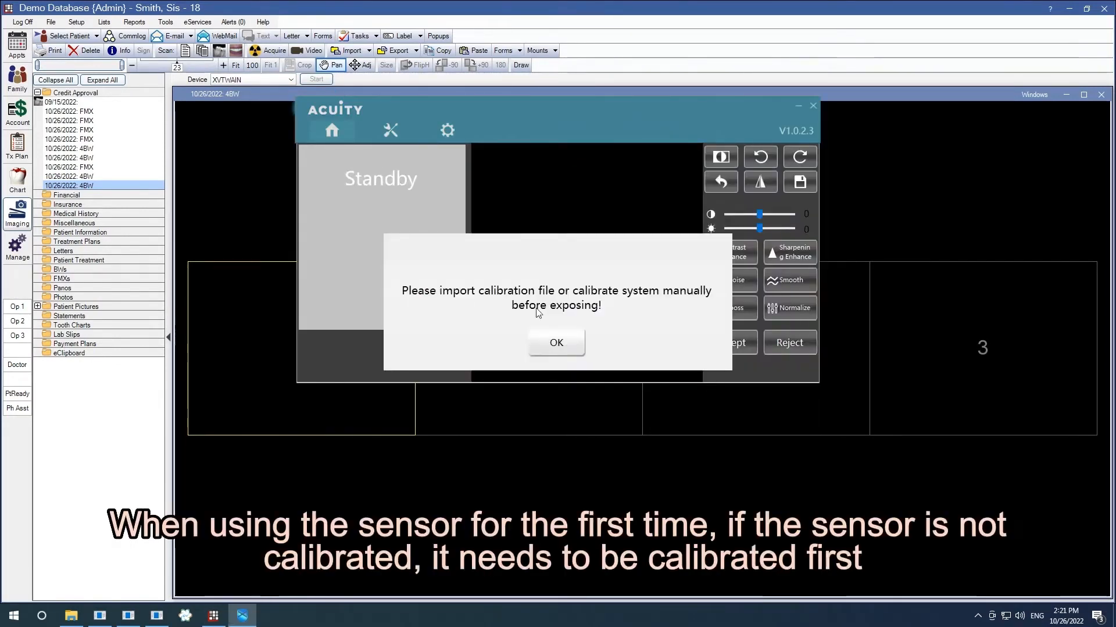
{"action": "left_click", "coordinate": [577, 339]}
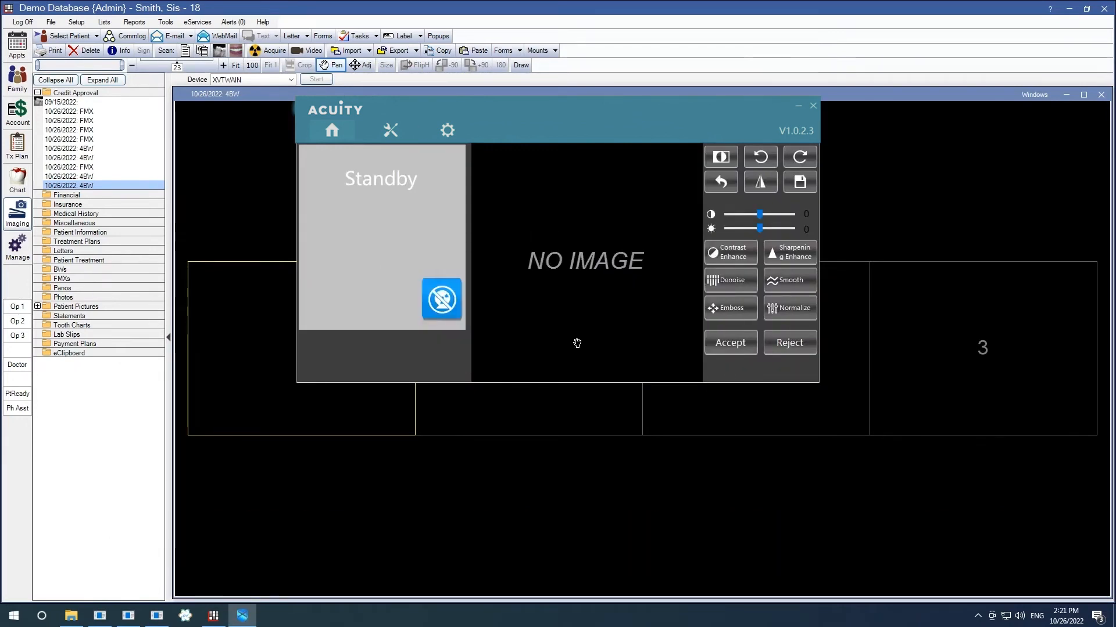
Capture the eight calibration exposures and run the manual calibration of the sensor.
{"action": "left_click", "coordinate": [401, 137]}
{"action": "left_click", "coordinate": [699, 177]}
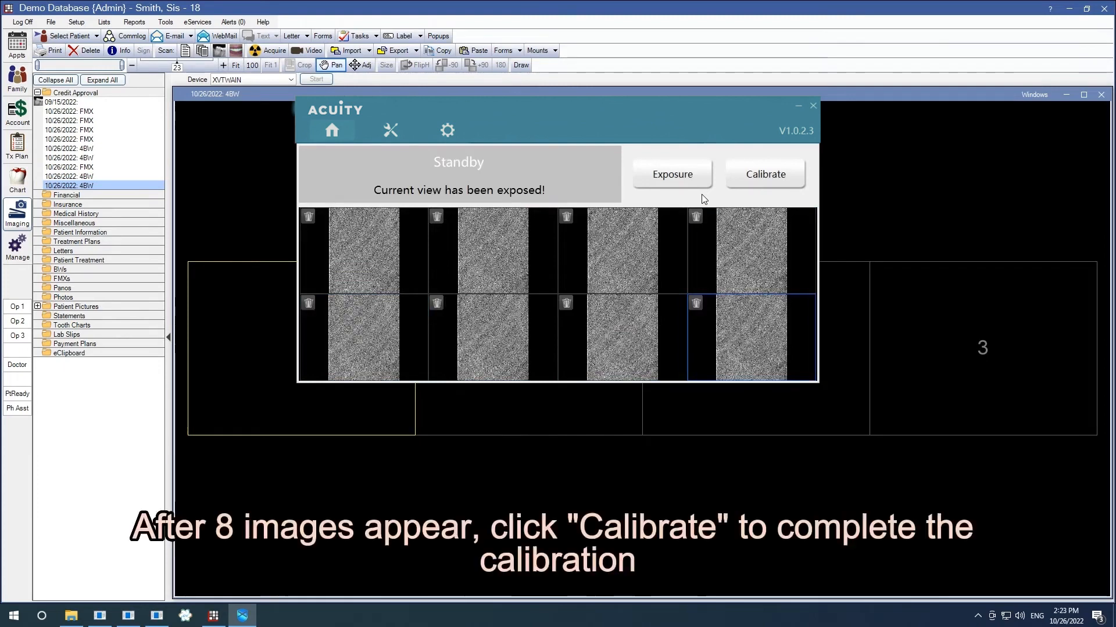
{"action": "left_click", "coordinate": [792, 179]}
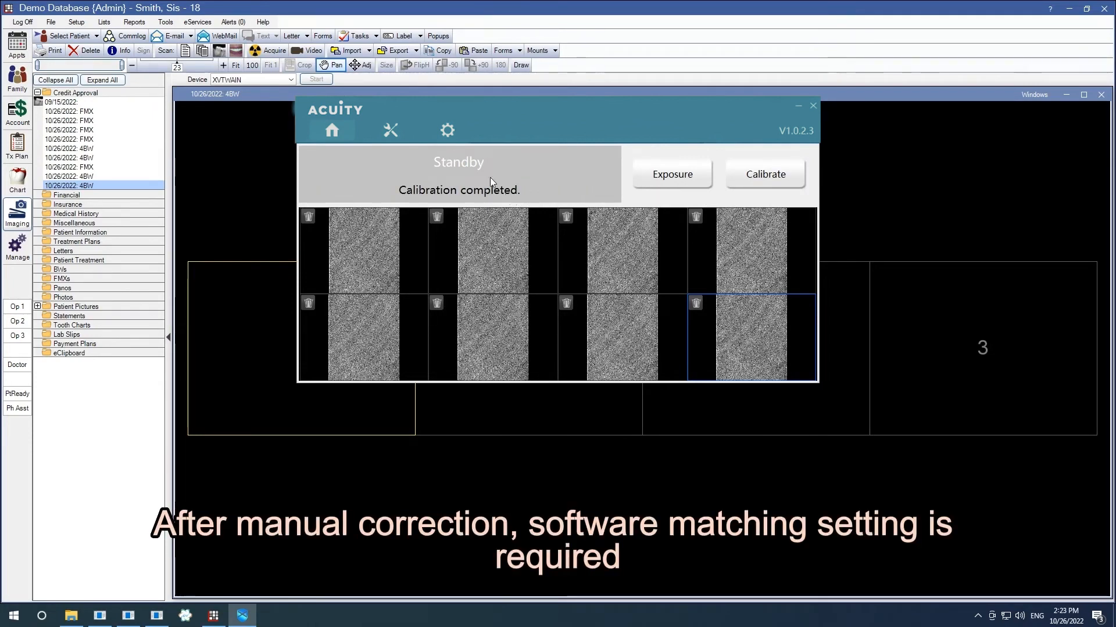
Enable the OpentalDental profile in the TWAIN driver settings, save it and close the settings.
{"action": "left_click", "coordinate": [447, 130]}
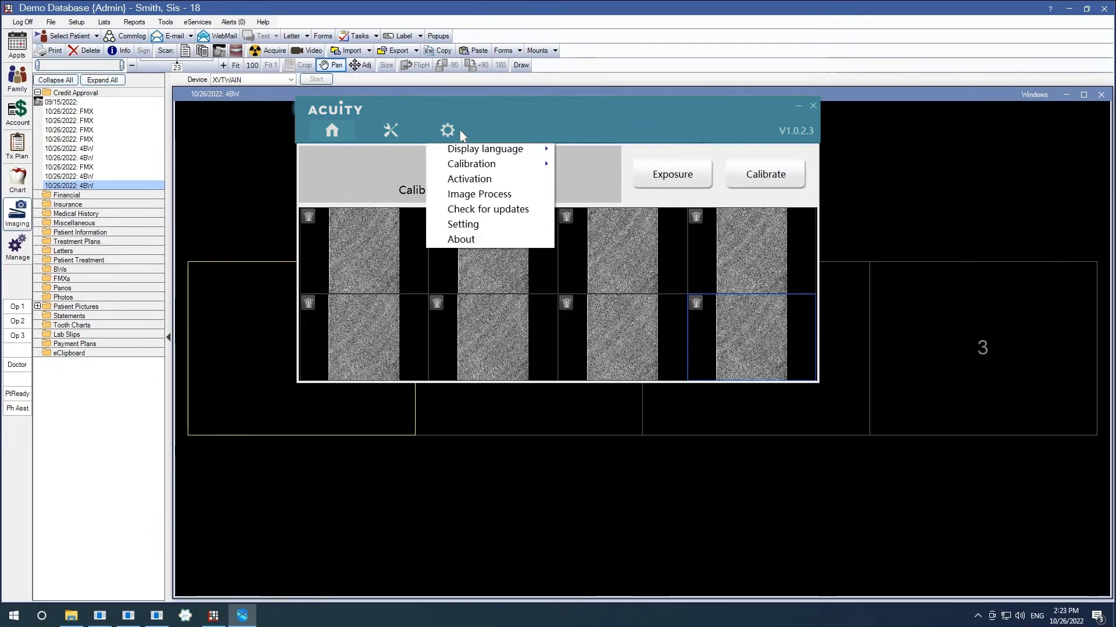
{"action": "left_click", "coordinate": [503, 224]}
{"action": "left_click", "coordinate": [468, 371]}
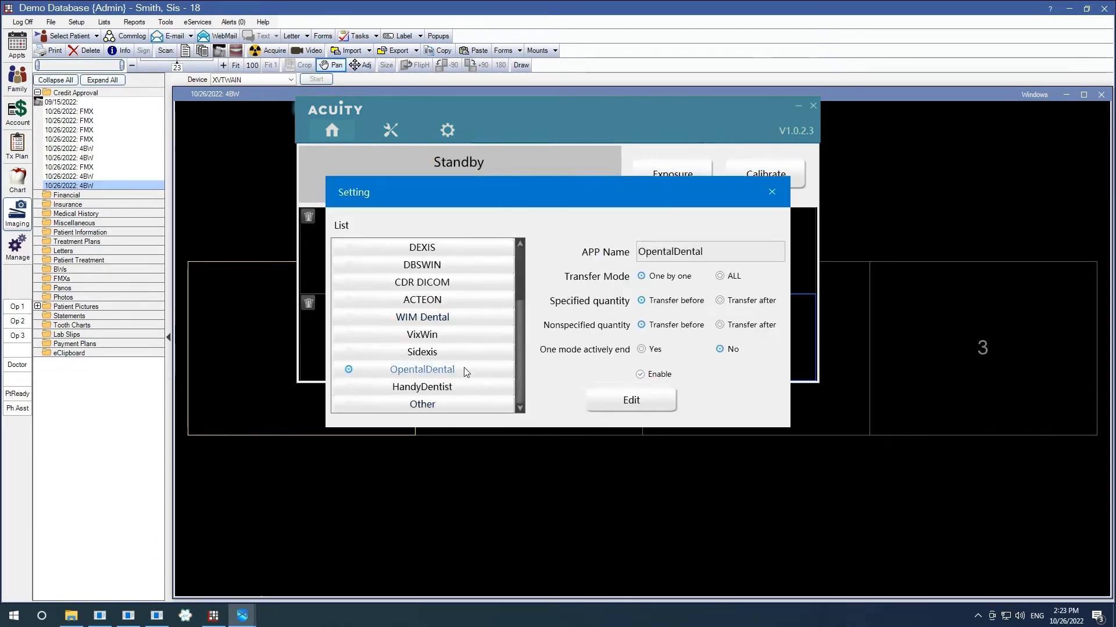
{"action": "left_click", "coordinate": [658, 396]}
{"action": "left_click", "coordinate": [660, 377]}
{"action": "left_click", "coordinate": [663, 402]}
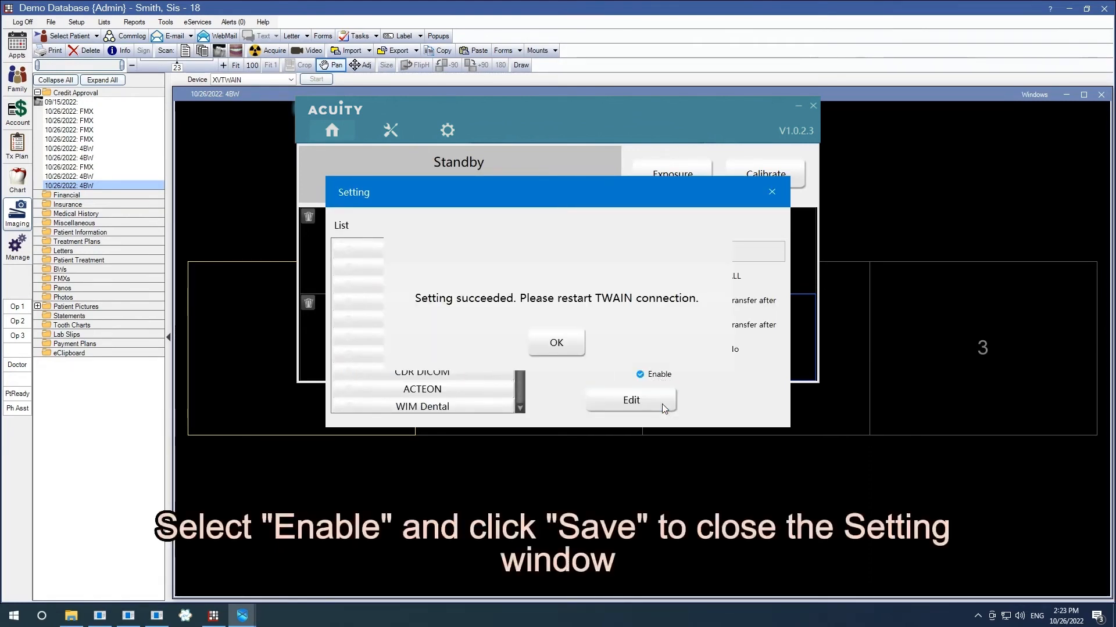
{"action": "left_click", "coordinate": [573, 347]}
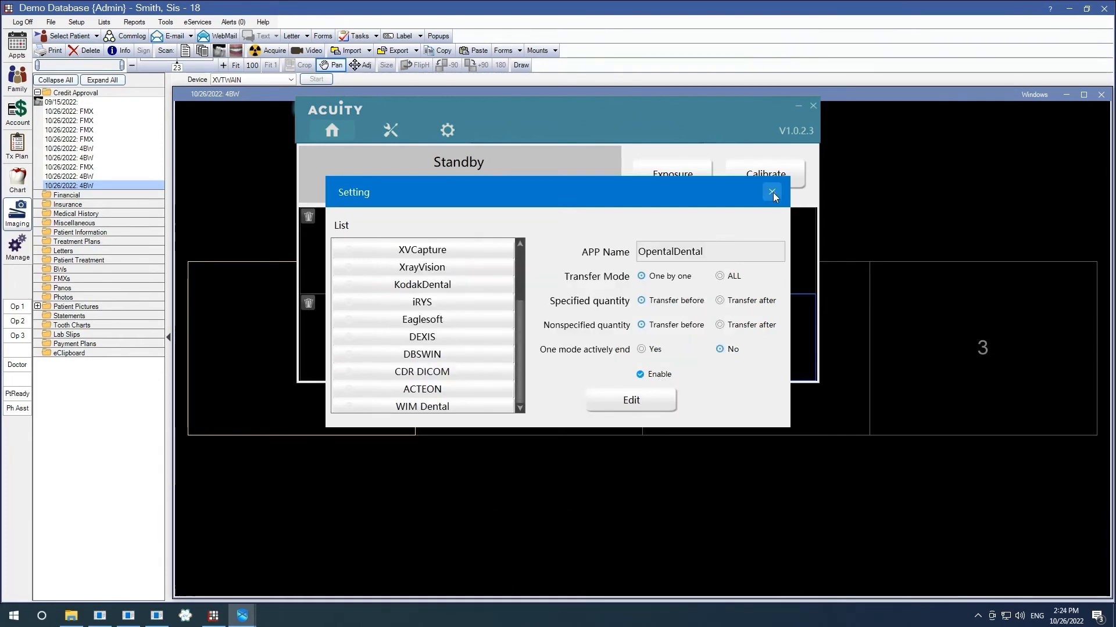
{"action": "left_click", "coordinate": [772, 192]}
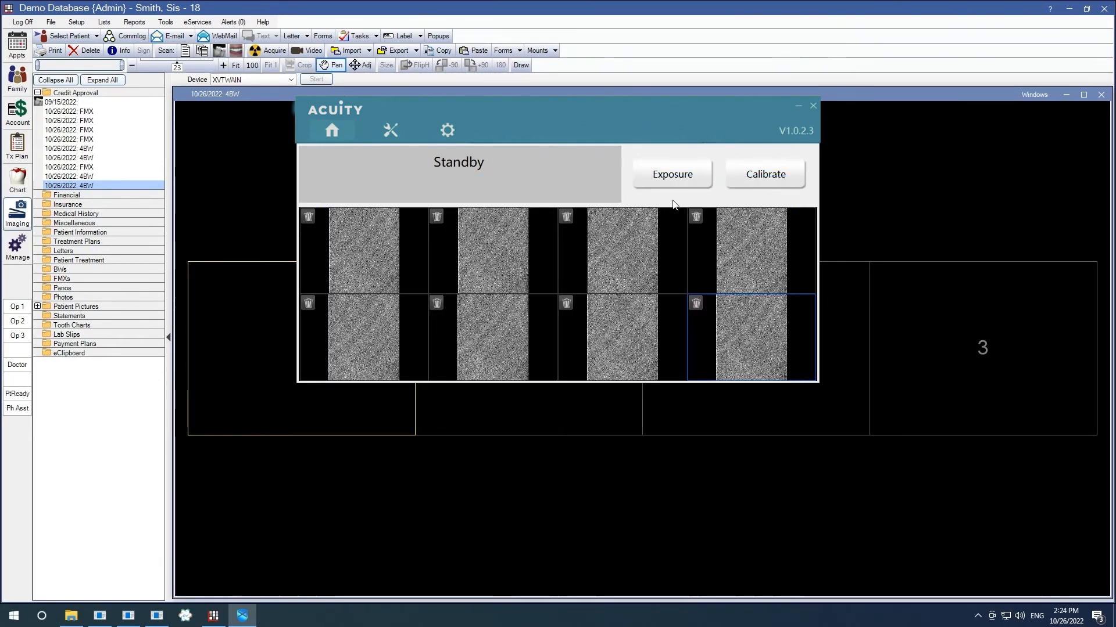
Return to the driver's main capture view and make the sensor ready for an X-ray exposure.
{"action": "left_click", "coordinate": [333, 131]}
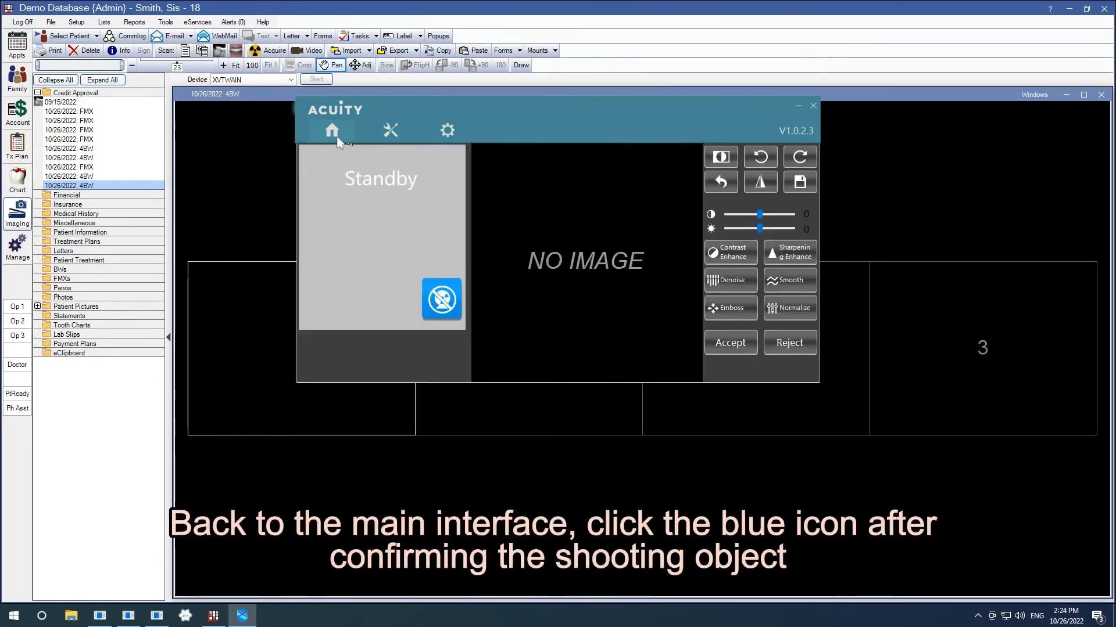
{"action": "left_click", "coordinate": [457, 311]}
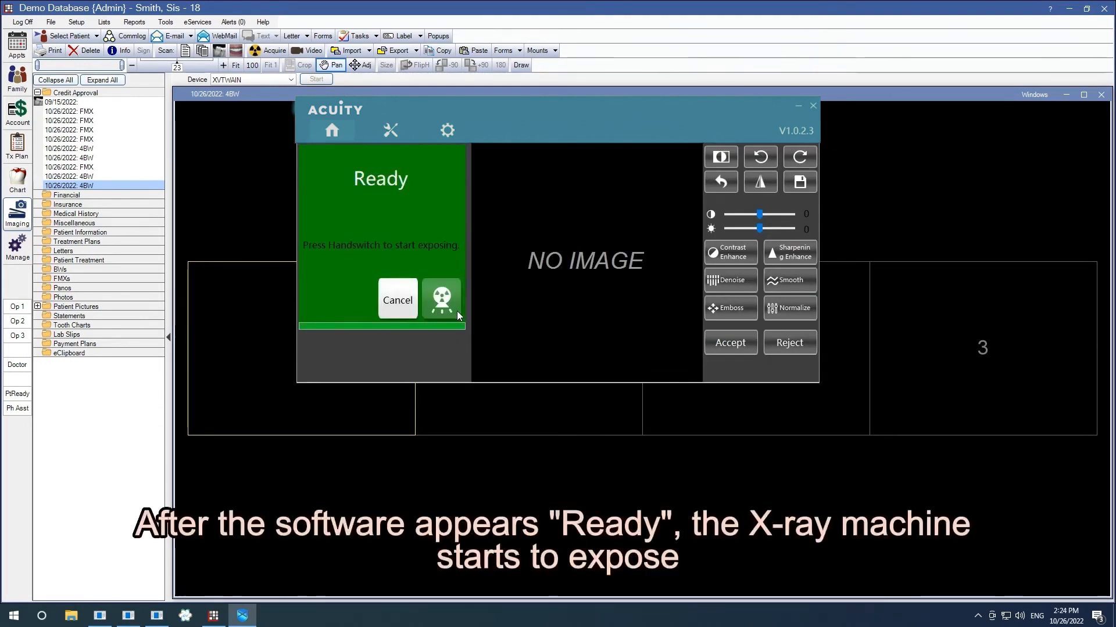